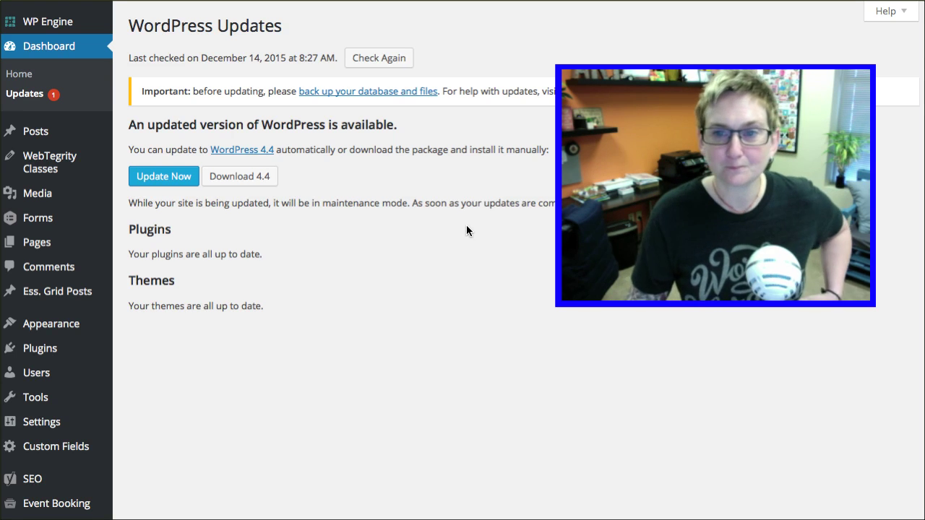
left_click_drag(716, 230, 701, 419)
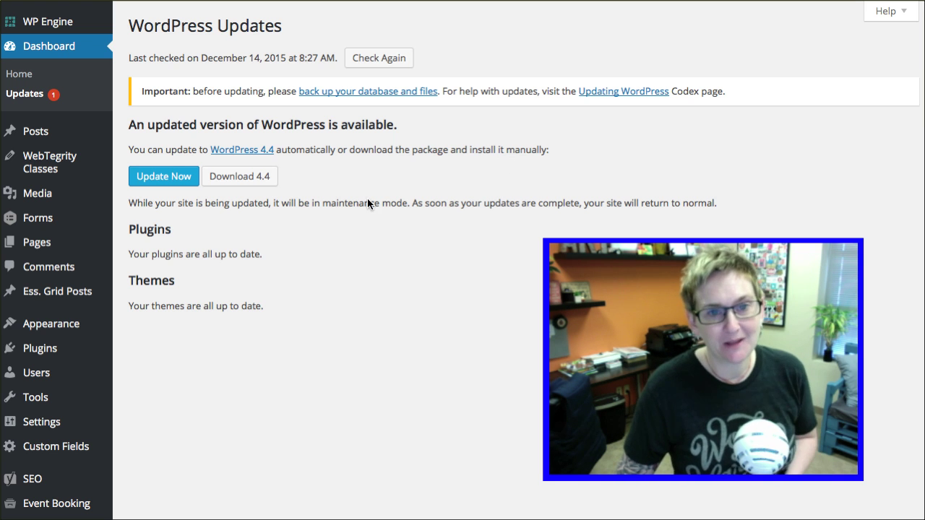
Step: Update WordPress to 4.4, declining the WP Engine restore point, and confirm the success message
left_click(162, 183)
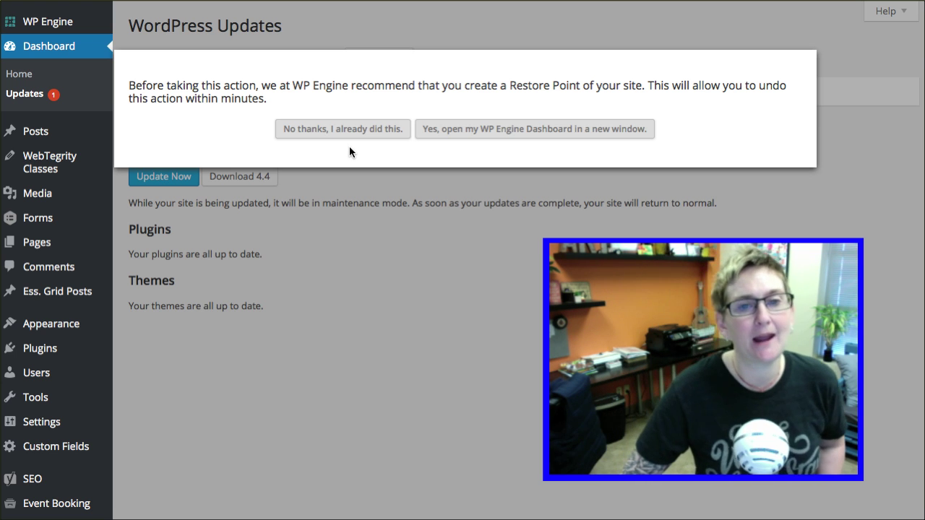
left_click(341, 131)
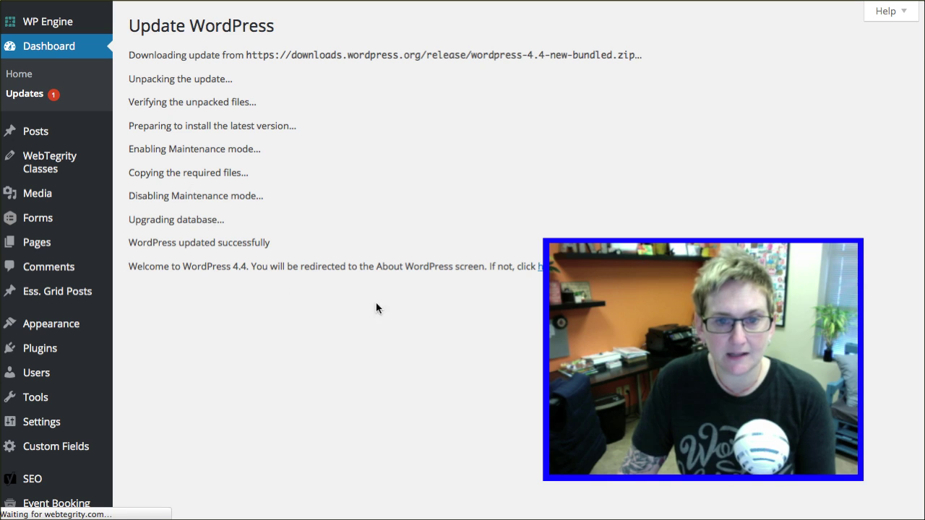
triple_click(190, 243)
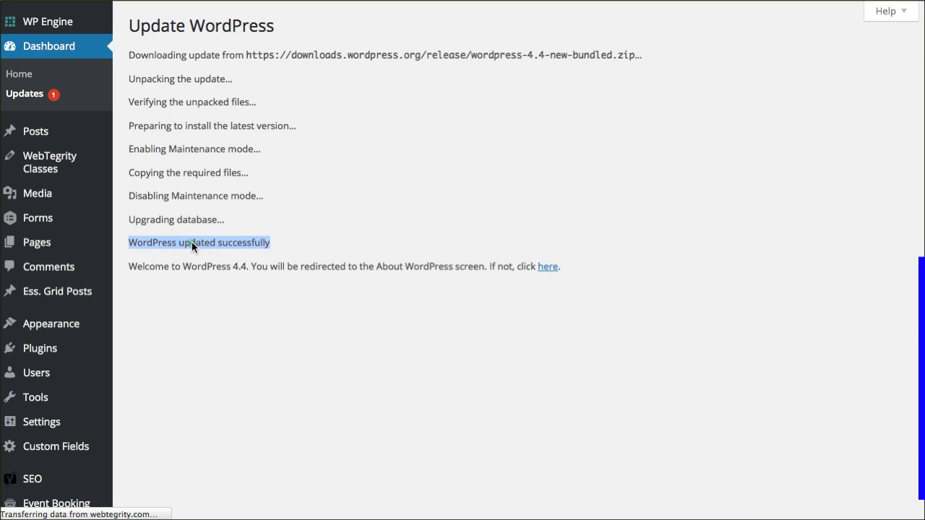
left_click(247, 304)
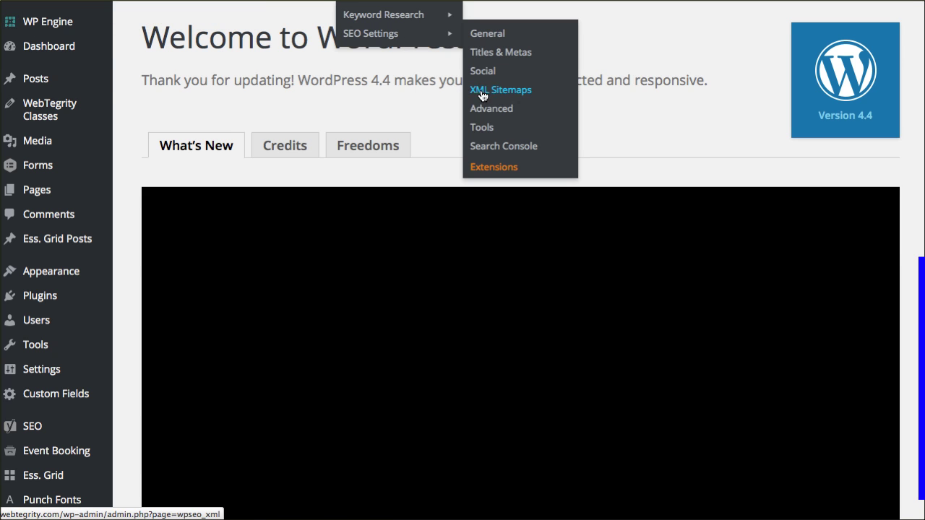
Step: Scroll through the Welcome to WordPress 4.4 page to review the new features
scroll(719, 136, "down", 3)
scroll(718, 136, "down", 5)
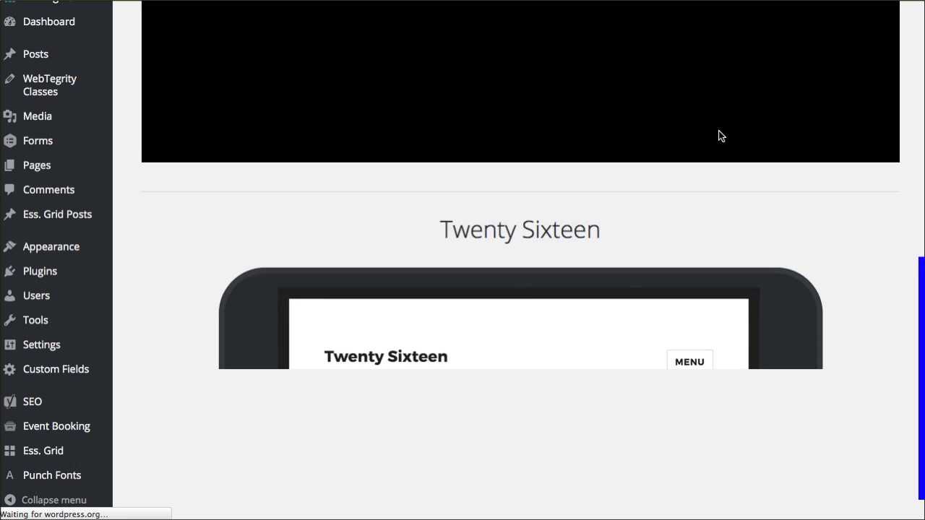
scroll(719, 136, "down", 1)
scroll(718, 132, "down", 3)
scroll(716, 133, "down", 2)
scroll(711, 134, "down", 5)
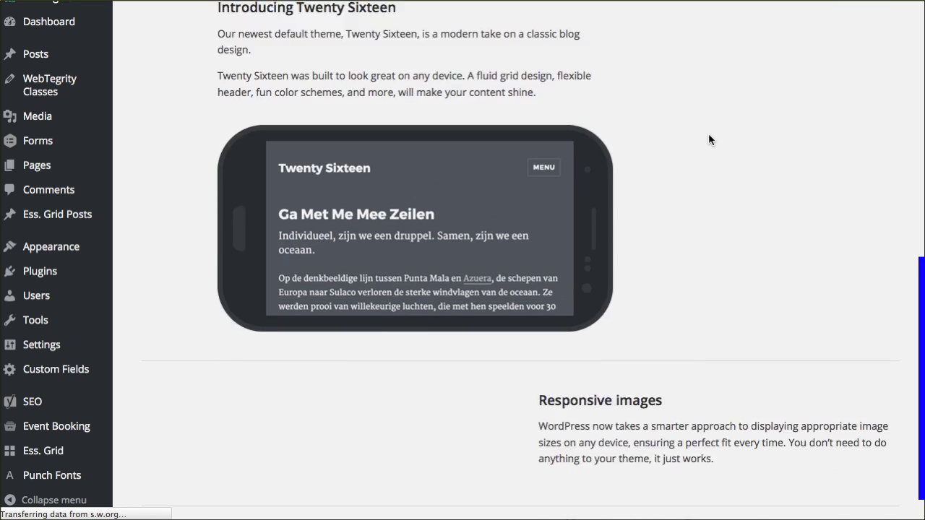
scroll(710, 134, "down", 4)
scroll(709, 137, "down", 4)
scroll(708, 136, "up", 10)
scroll(708, 134, "up", 5)
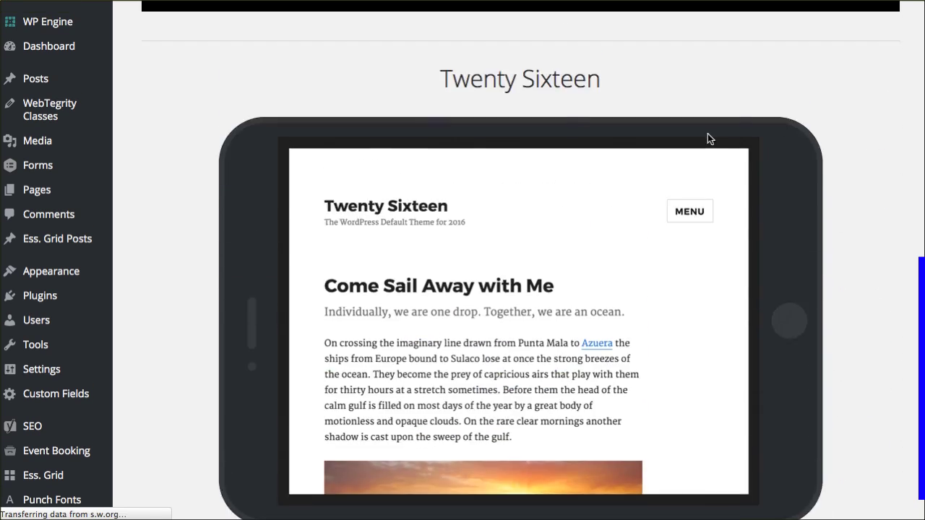
scroll(707, 134, "up", 2)
scroll(707, 136, "down", 2)
scroll(708, 136, "down", 1)
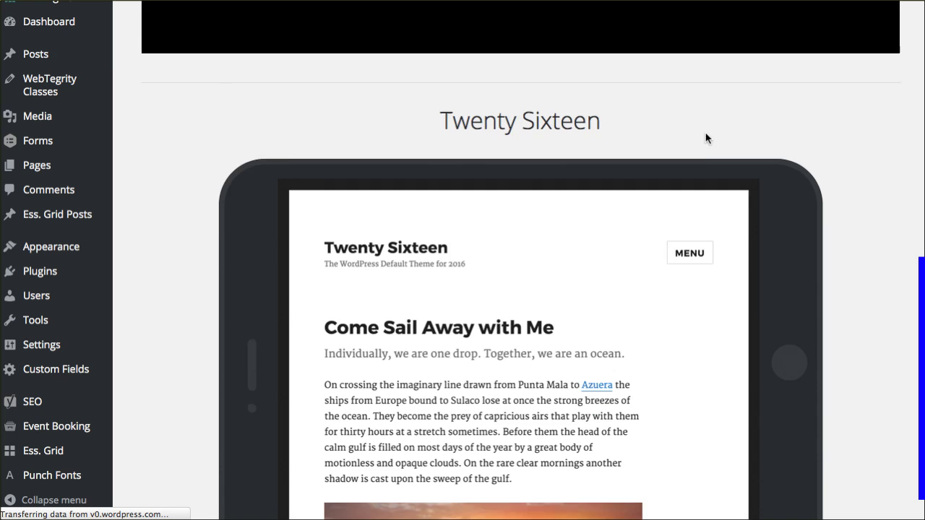
scroll(707, 137, "down", 2)
scroll(706, 138, "down", 4)
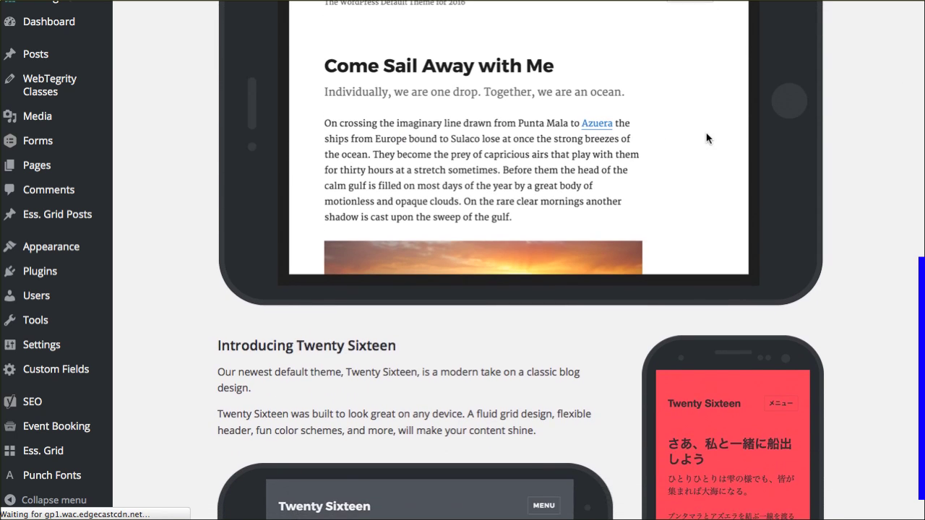
scroll(707, 137, "down", 6)
scroll(706, 137, "down", 1)
scroll(705, 136, "down", 8)
scroll(699, 135, "down", 6)
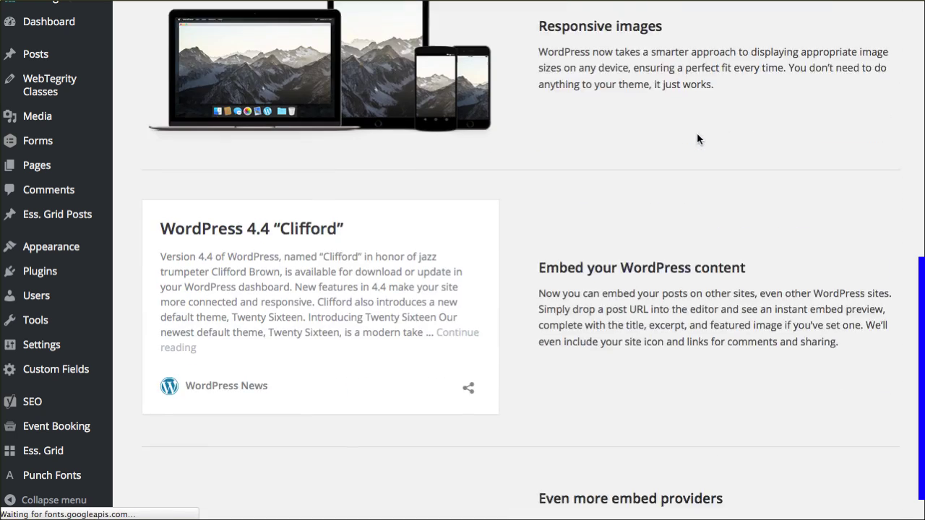
scroll(696, 137, "down", 2)
scroll(696, 137, "down", 2)
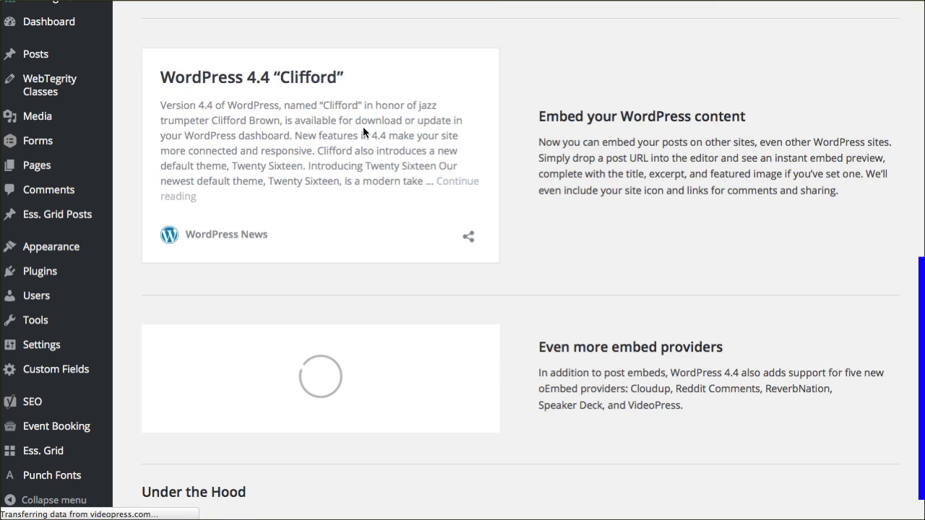
scroll(363, 128, "up", 5)
scroll(362, 127, "up", 5)
scroll(363, 128, "up", 5)
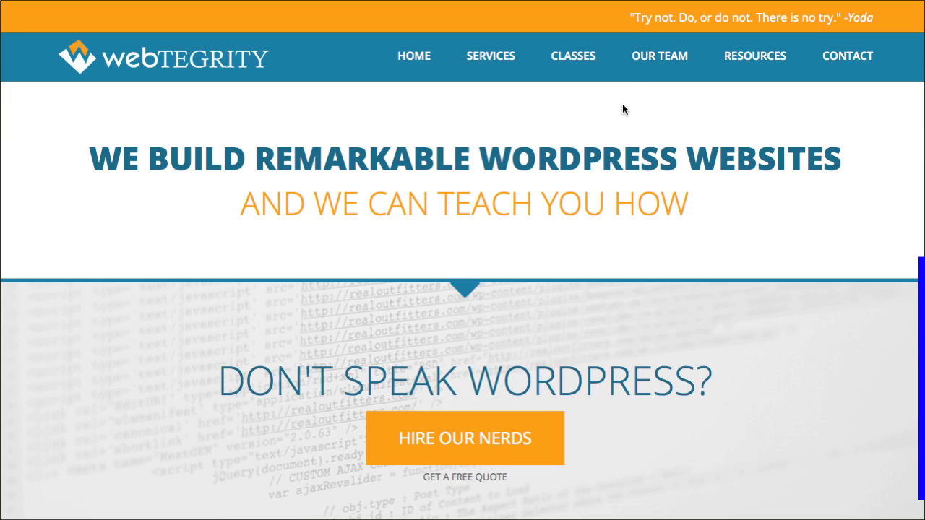
Step: Browse the CLASSES page's online and in-person course listings
left_click(588, 67)
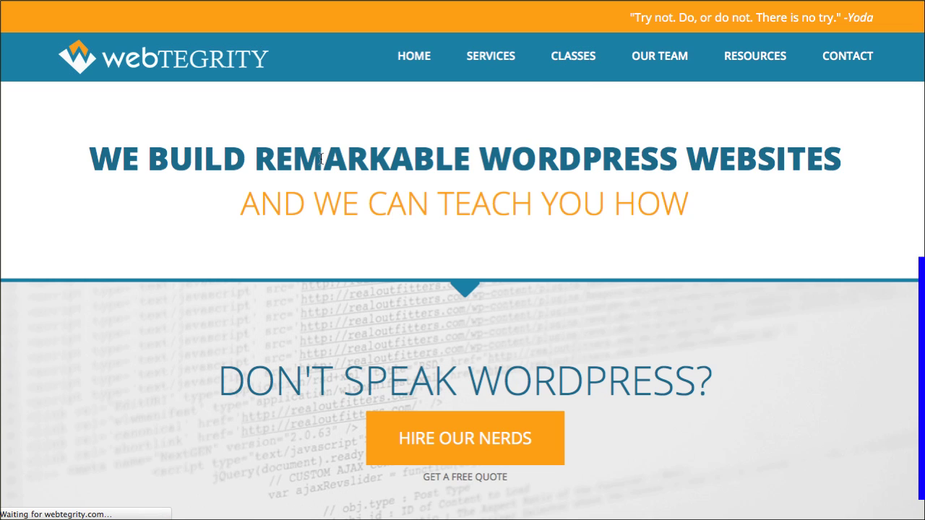
scroll(90, 177, "down", 2)
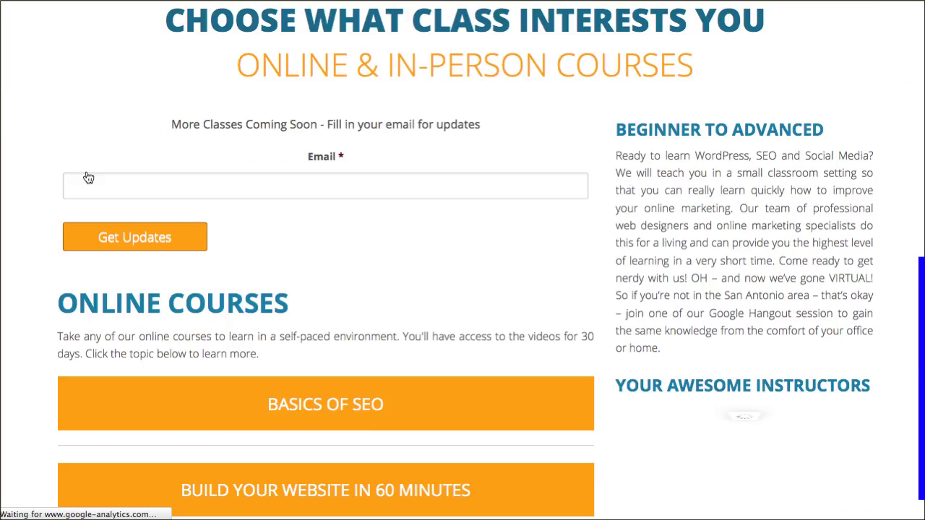
scroll(80, 177, "down", 4)
scroll(63, 177, "down", 4)
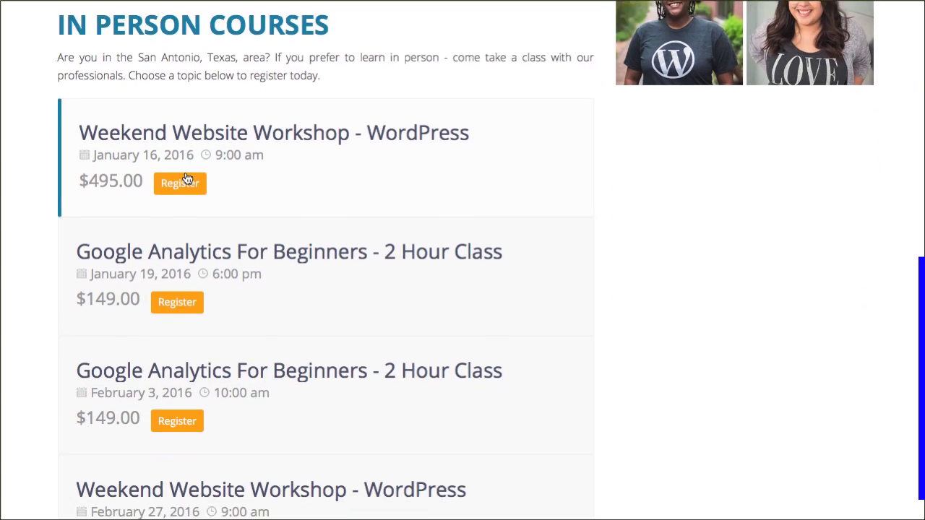
scroll(190, 180, "down", 3)
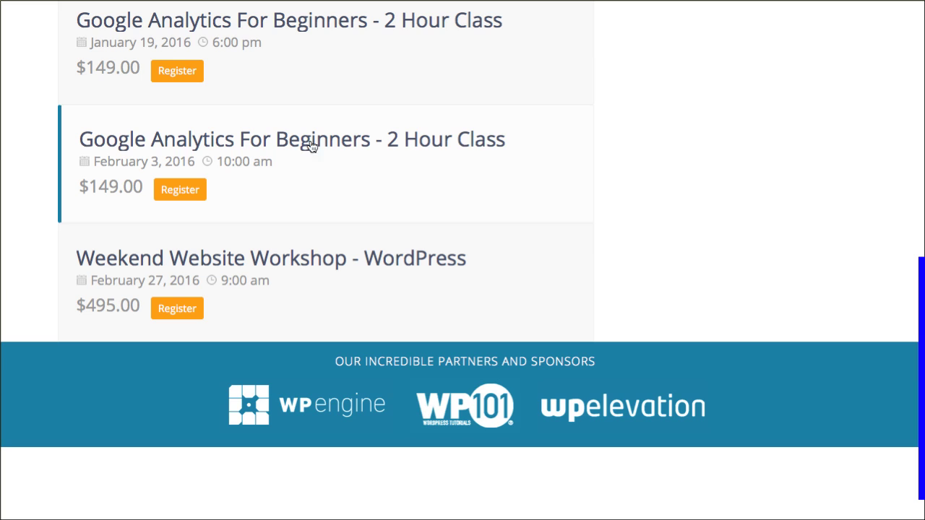
scroll(308, 139, "up", 1)
scroll(309, 138, "up", 1)
scroll(309, 139, "down", 2)
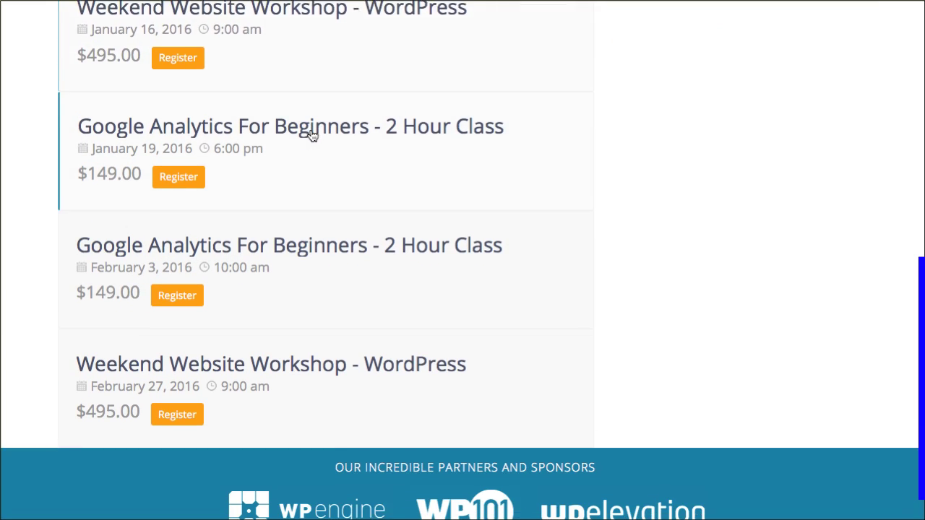
scroll(309, 138, "down", 3)
scroll(308, 137, "up", 3)
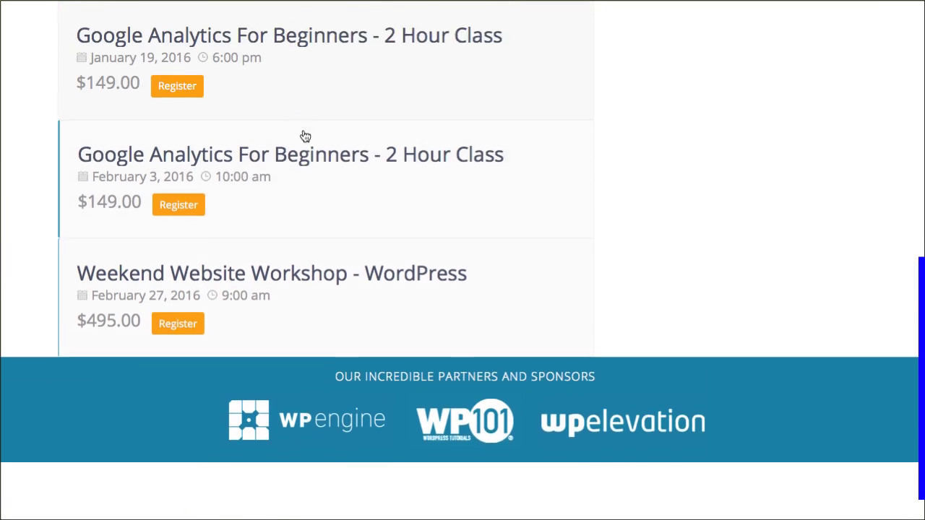
scroll(309, 137, "up", 1)
scroll(318, 127, "up", 15)
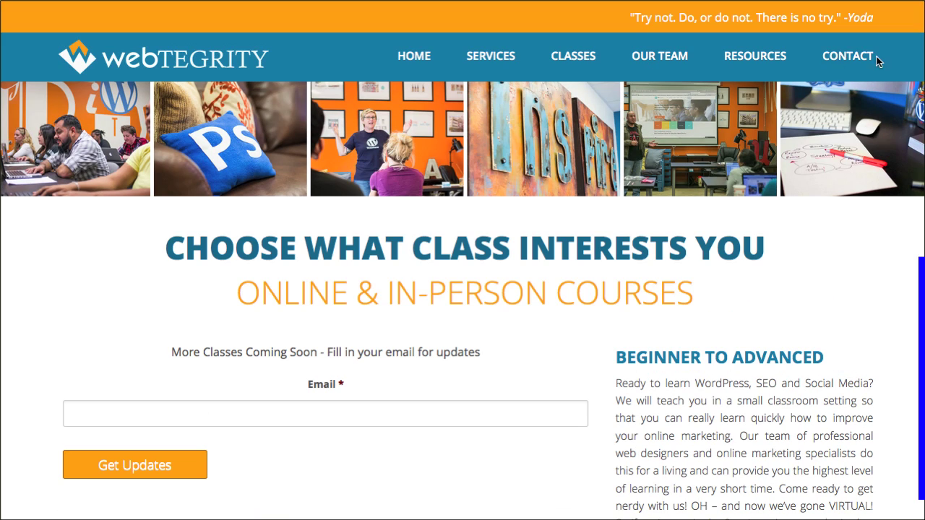
left_click(847, 56)
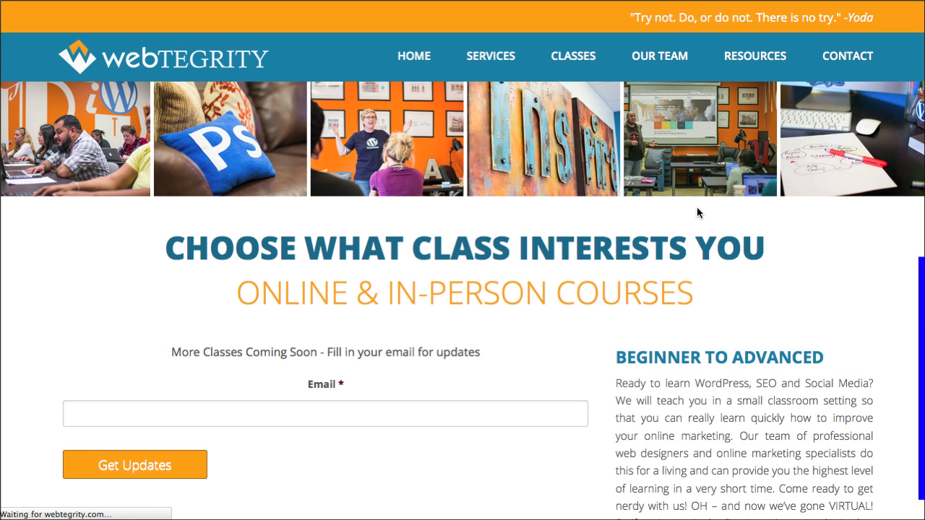
Step: Scroll the Contact page down to the map and contact form, then back up
scroll(636, 210, "down", 3)
scroll(637, 193, "down", 3)
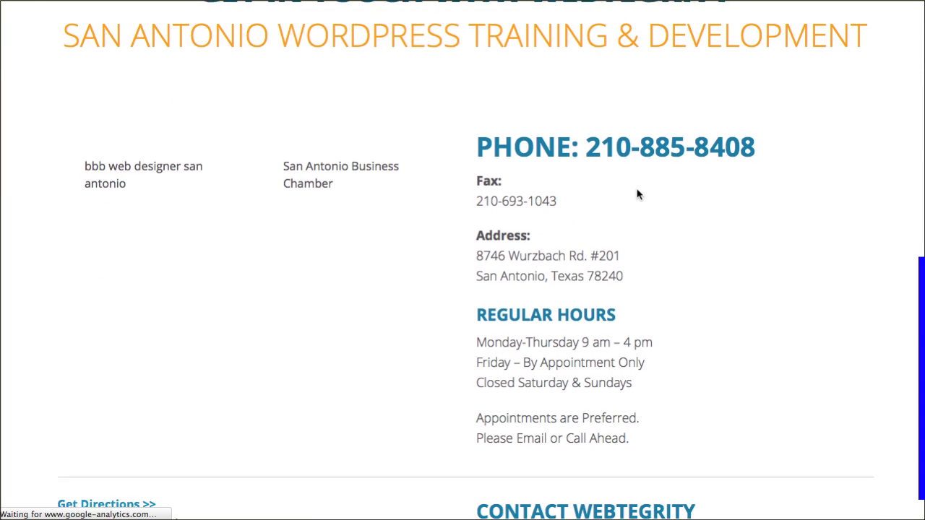
scroll(671, 176, "down", 3)
scroll(702, 165, "down", 4)
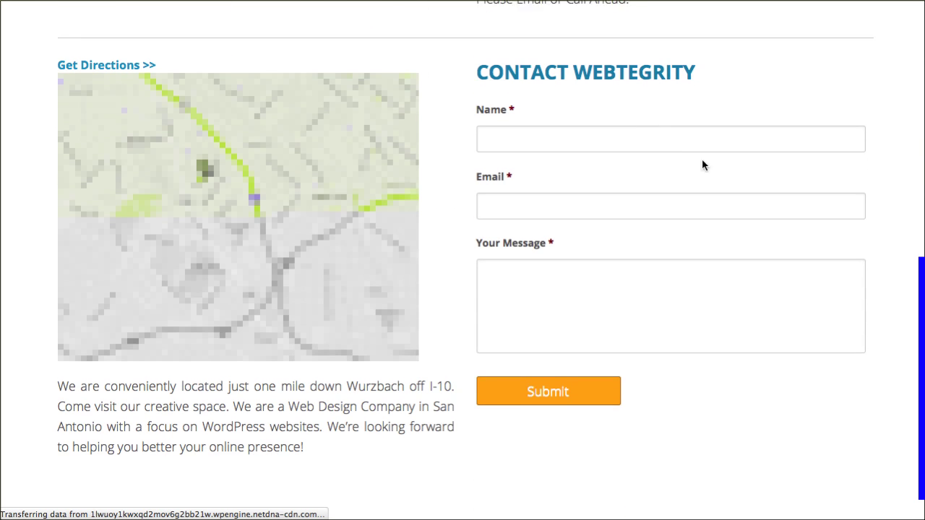
scroll(701, 164, "down", 1)
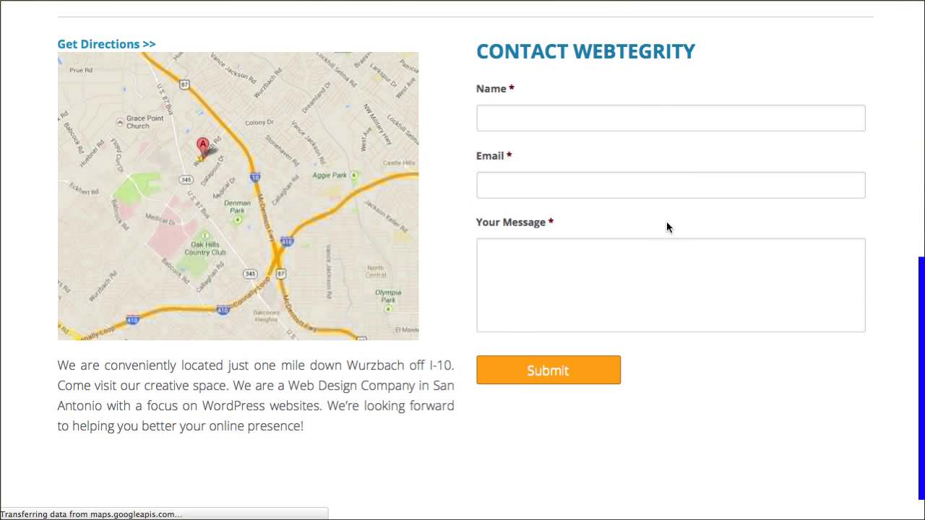
scroll(665, 219, "up", 5)
scroll(665, 219, "up", 4)
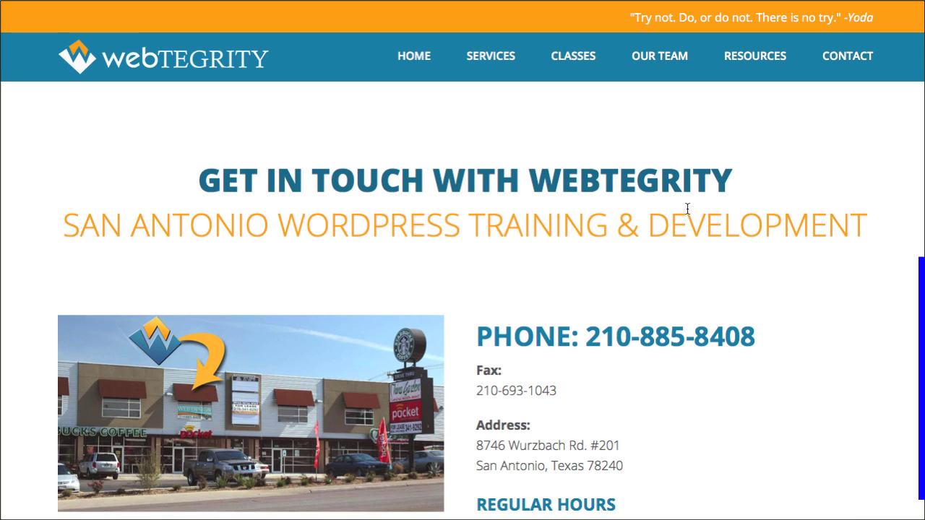